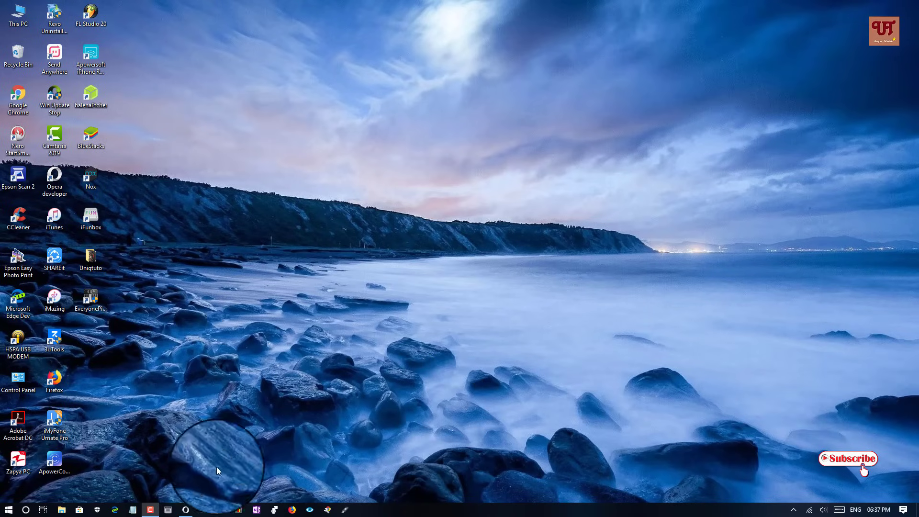
{"action": "left_click", "coordinate": [186, 511]}
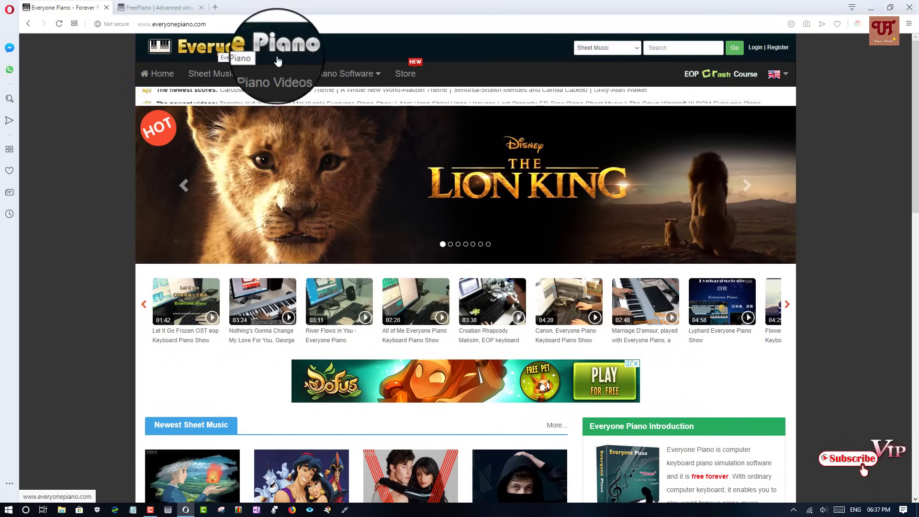
{"action": "left_click", "coordinate": [331, 78]}
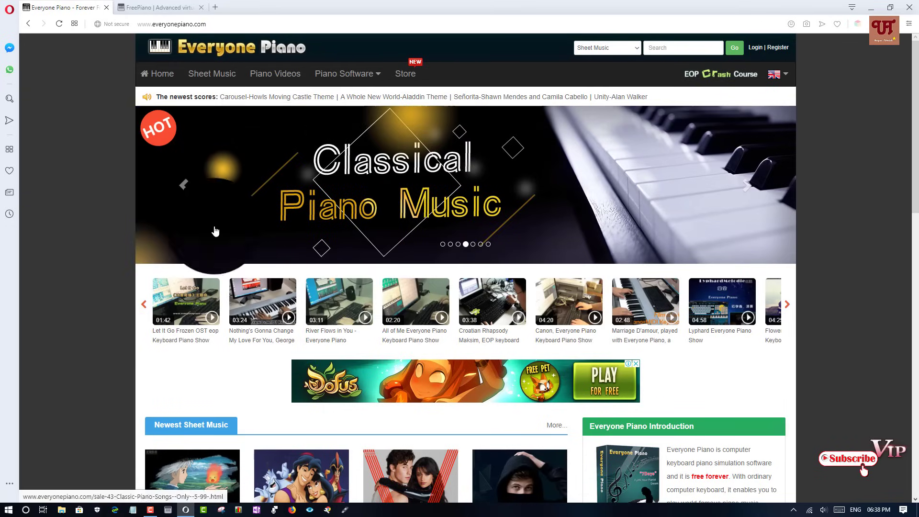
- Review the FreePiano download page in Opera, then minimize the browser to show the desktop
{"action": "left_click", "coordinate": [158, 11]}
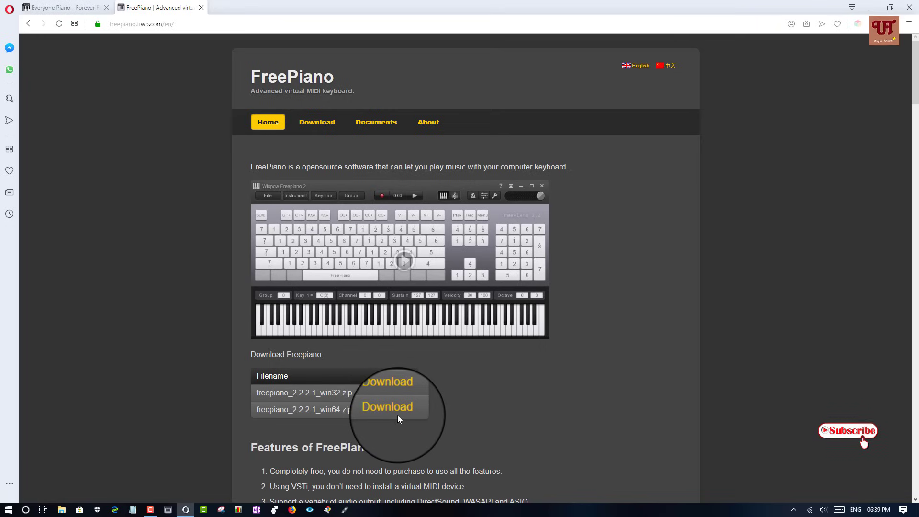
{"action": "left_click", "coordinate": [870, 7]}
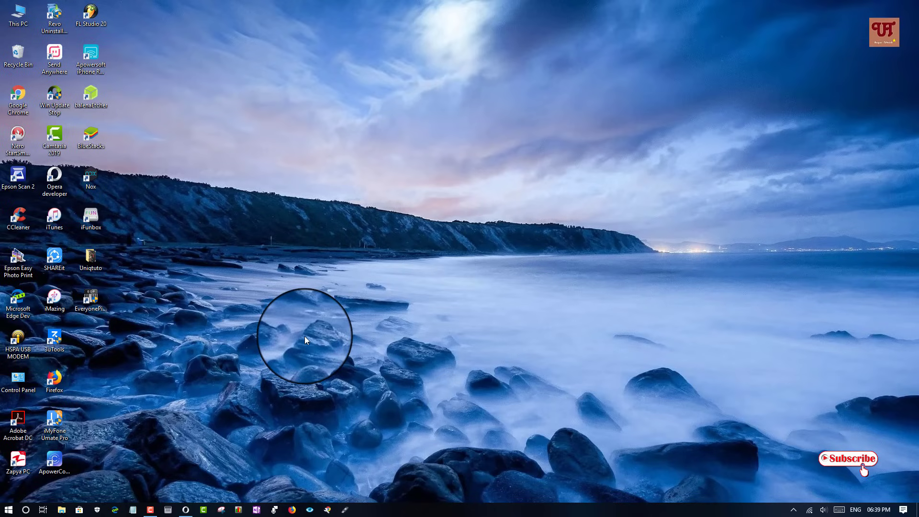
- Launch Everyone Piano from its desktop shortcut so the virtual keyboard window opens
{"action": "double_click", "coordinate": [98, 304]}
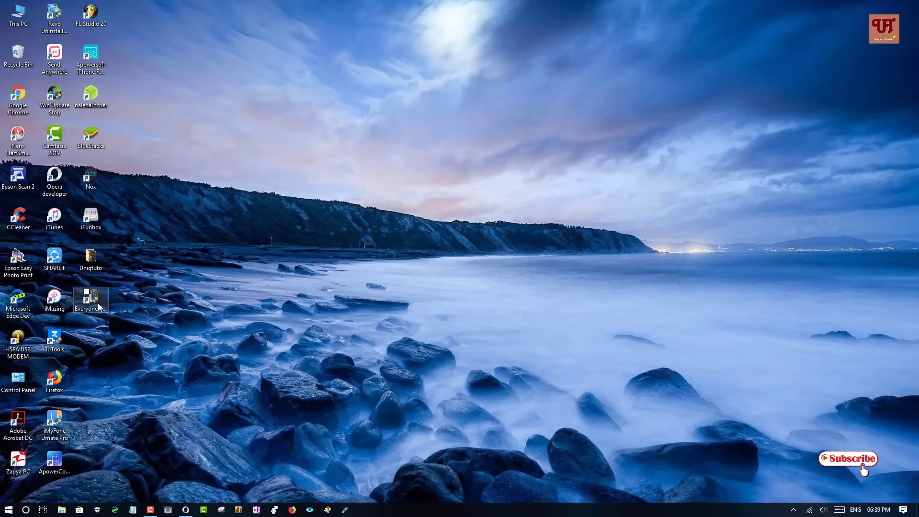
{"action": "left_click", "coordinate": [98, 304]}
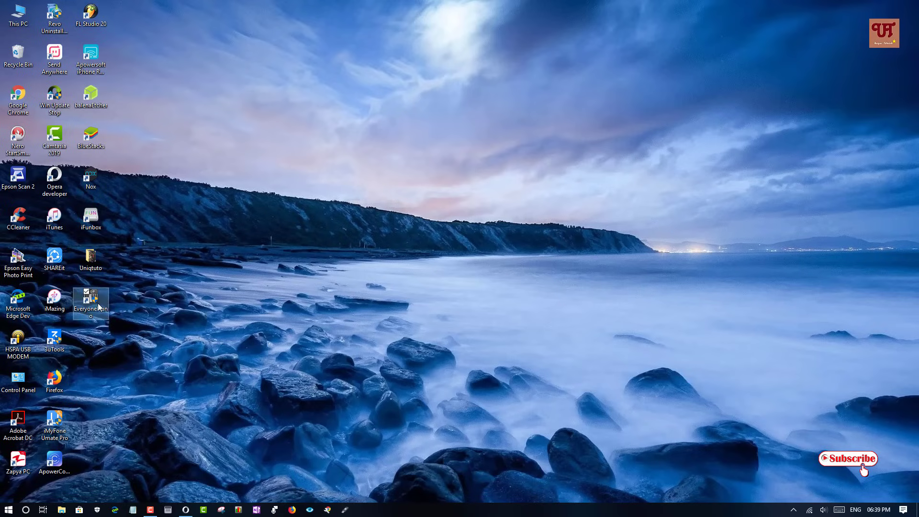
{"action": "double_click", "coordinate": [98, 303]}
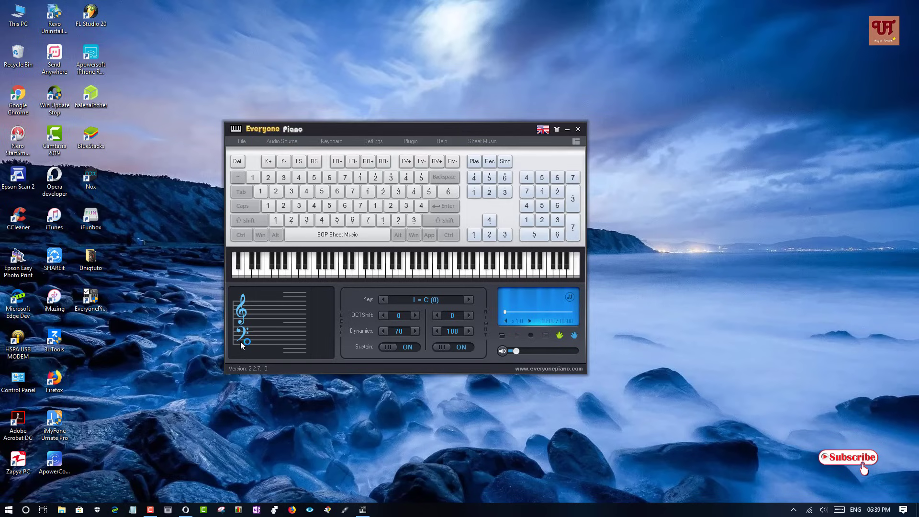
- Browse the keyboard menu's Channel and Pitch/Octave submenus, then bring up the Audio Source list
{"action": "key", "text": "Menu"}
{"action": "key", "text": "Down"}
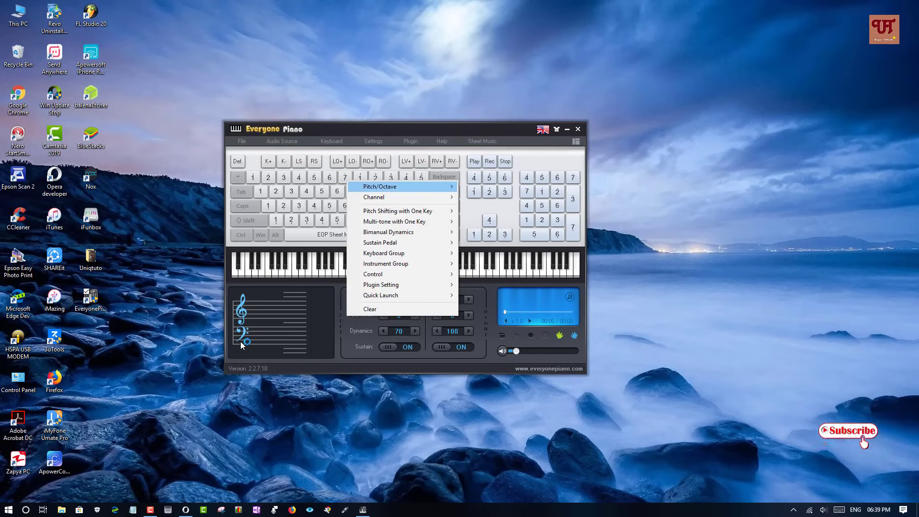
{"action": "key", "text": "Down"}
{"action": "key", "text": "Right"}
{"action": "key", "text": "Up"}
{"action": "key", "text": "Right"}
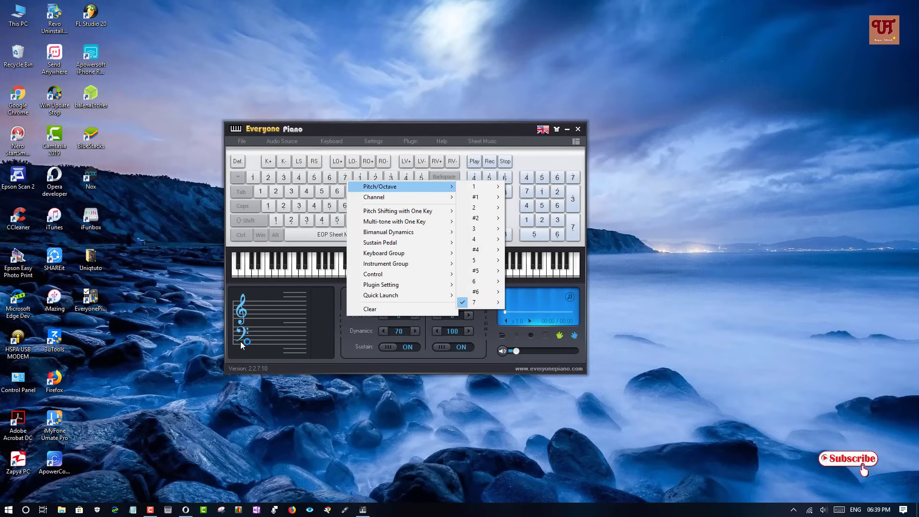
{"action": "key", "text": "Down"}
{"action": "key", "text": "Right"}
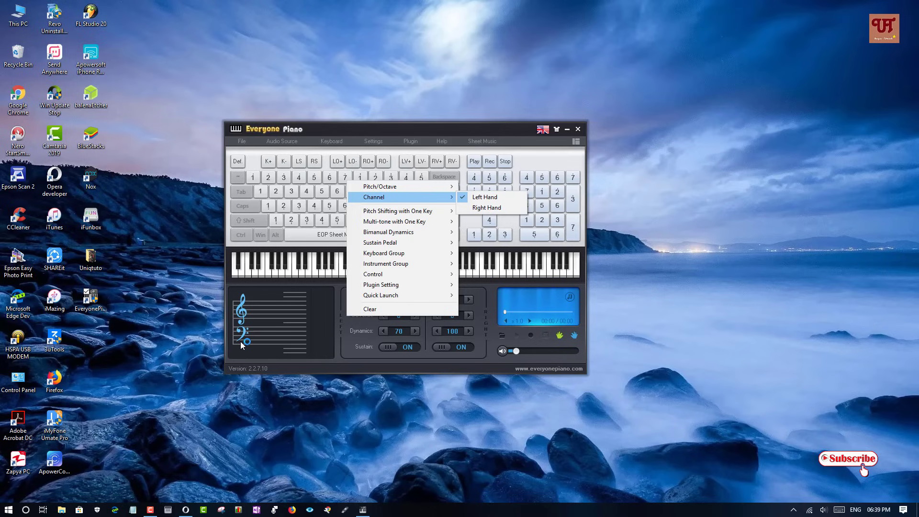
{"action": "key", "text": "Escape"}
{"action": "key", "text": "Escape"}
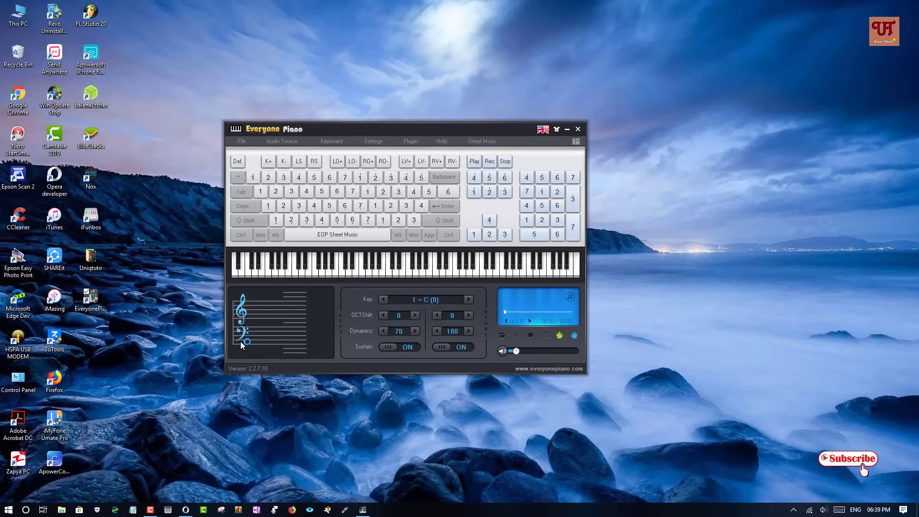
{"action": "key", "text": "Left"}
- Move through the Audio Source list to Pianissimo and choose Show The Interface
{"action": "key", "text": "Down"}
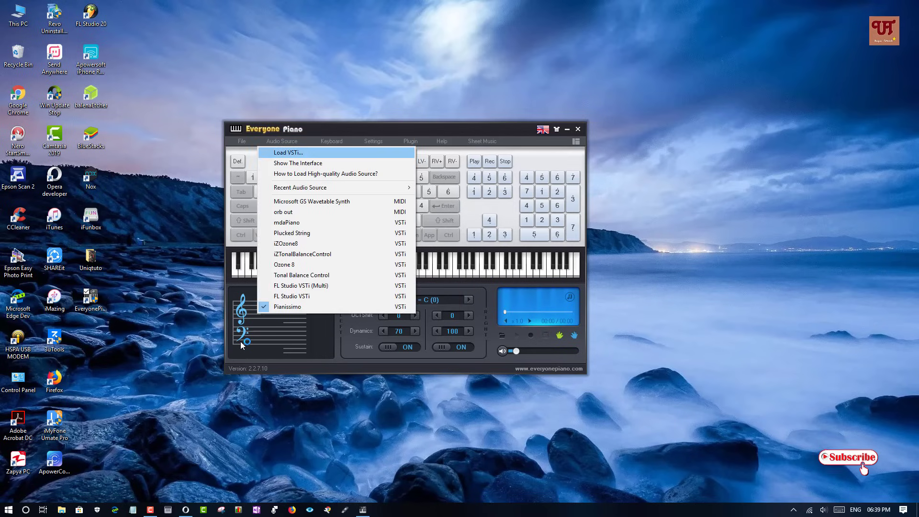
{"action": "key", "text": "Up"}
{"action": "key", "text": "Up"}
{"action": "key", "text": "Up"}
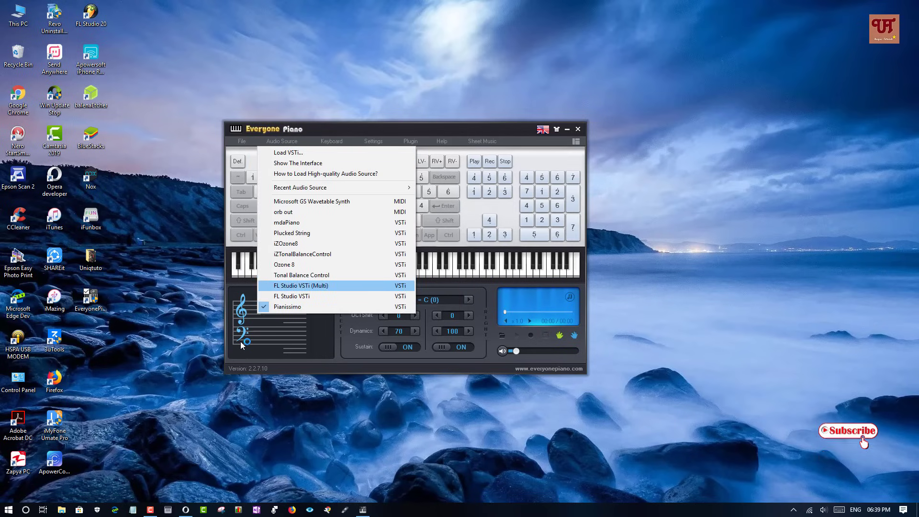
{"action": "key", "text": "Down"}
{"action": "key", "text": "Down"}
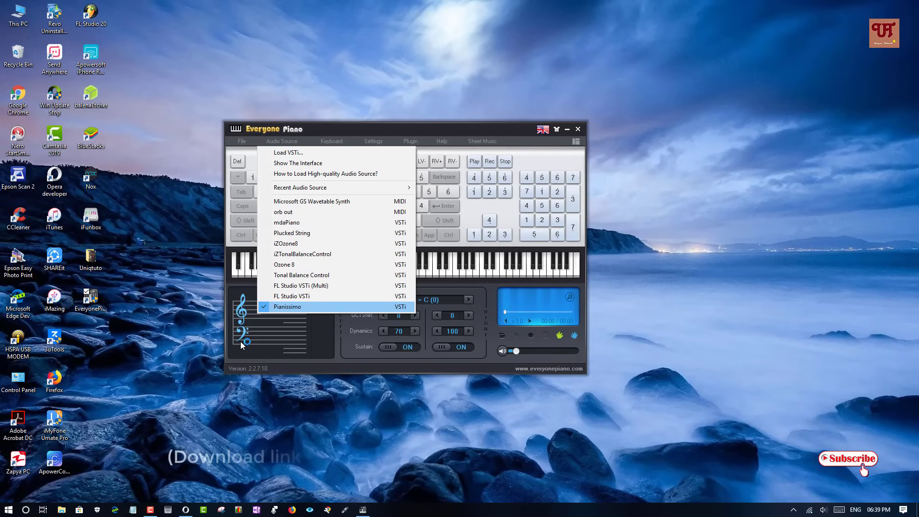
{"action": "key", "text": "Up"}
{"action": "key", "text": "Up"}
{"action": "key", "text": "Up"}
{"action": "key", "text": "Down"}
{"action": "key", "text": "Down"}
{"action": "key", "text": "Down"}
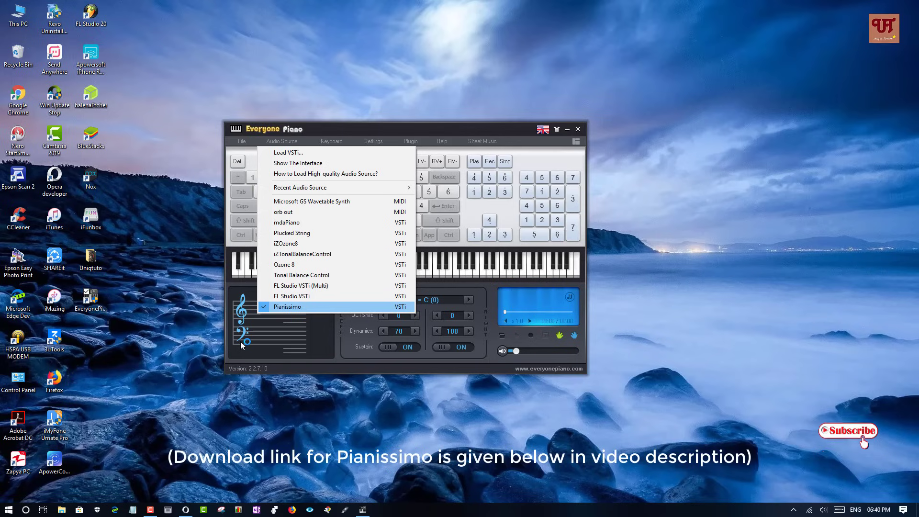
{"action": "key", "text": "Up"}
{"action": "key", "text": "Up"}
{"action": "key", "text": "Up"}
{"action": "key", "text": "Up"}
{"action": "key", "text": "Up"}
{"action": "key", "text": "Up"}
{"action": "key", "text": "Up"}
{"action": "key", "text": "Up"}
{"action": "key", "text": "Up"}
{"action": "key", "text": "Up"}
{"action": "key", "text": "Up"}
{"action": "key", "text": "Down"}
{"action": "key", "text": "Up"}
{"action": "key", "text": "Up"}
{"action": "key", "text": "Up"}
{"action": "key", "text": "Down"}
{"action": "key", "text": "Down"}
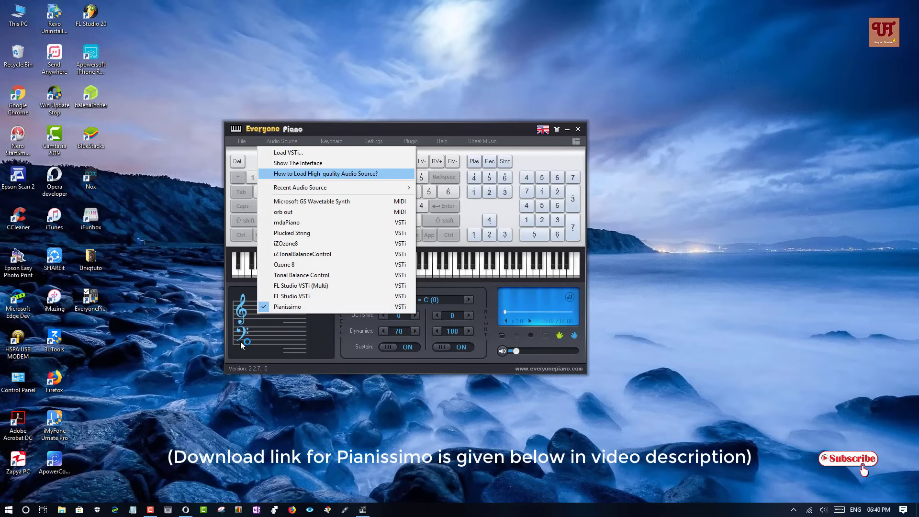
{"action": "key", "text": "Up"}
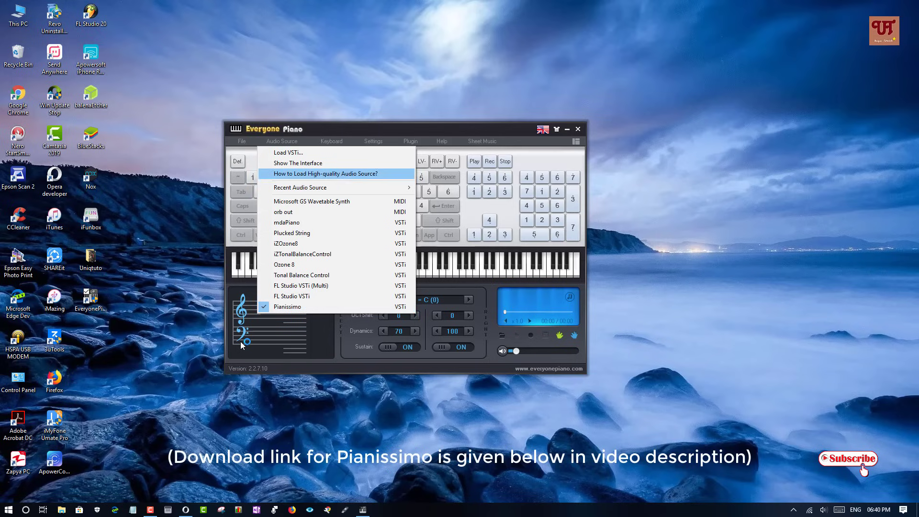
{"action": "key", "text": "Up"}
{"action": "key", "text": "Escape"}
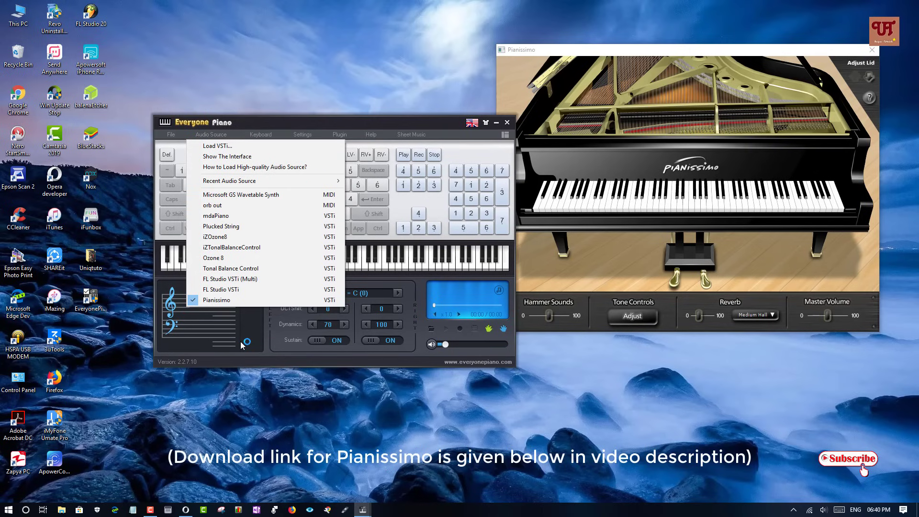
- Close the source list and play opening notes and a two-note pair on the Pianissimo piano
{"action": "key", "text": "Escape"}
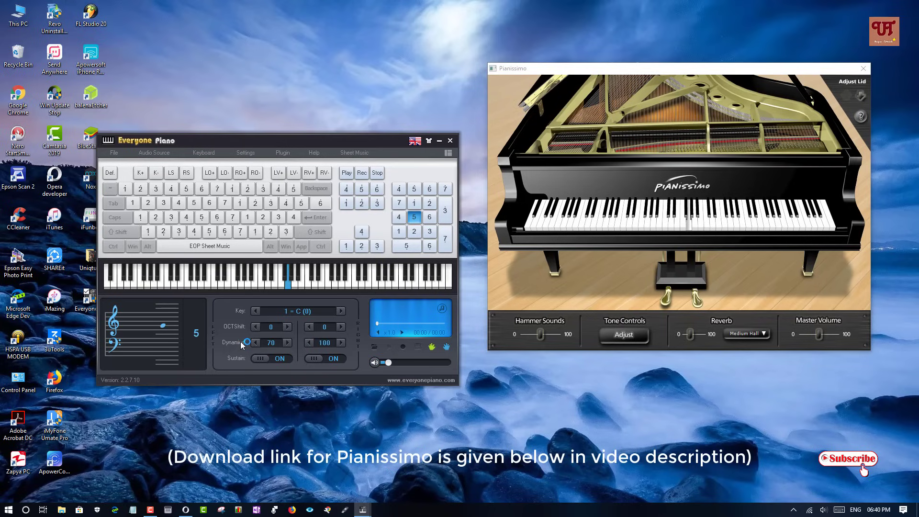
{"action": "key", "text": "KP_1"}
{"action": "key", "text": "KP_8"}
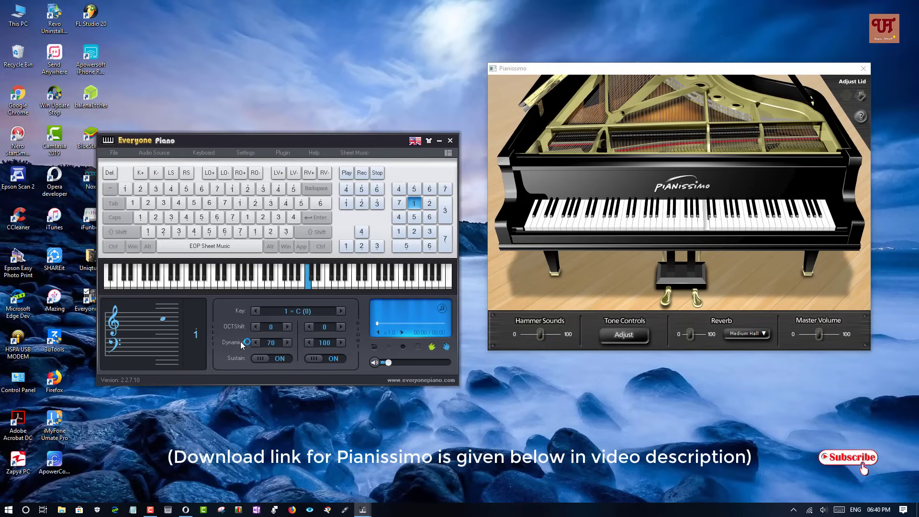
{"action": "key", "text": "KP_6"}
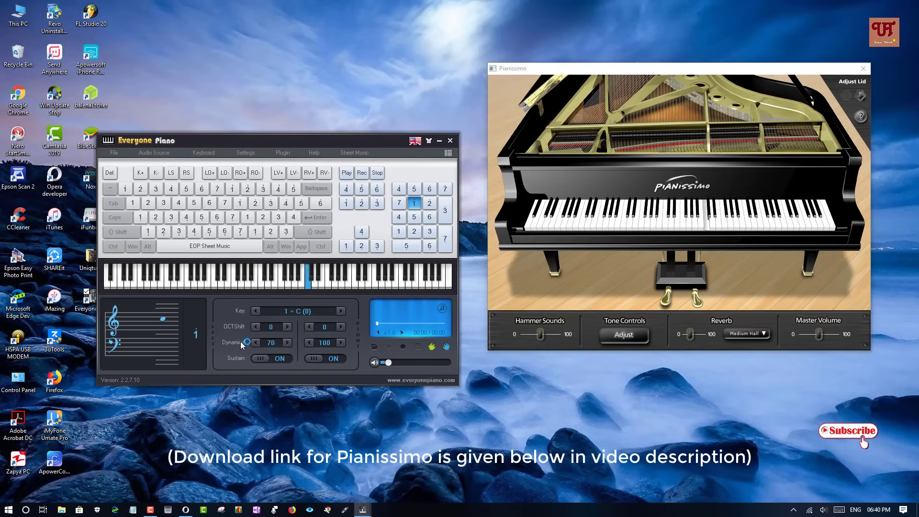
{"action": "key", "text": "KP_7"}
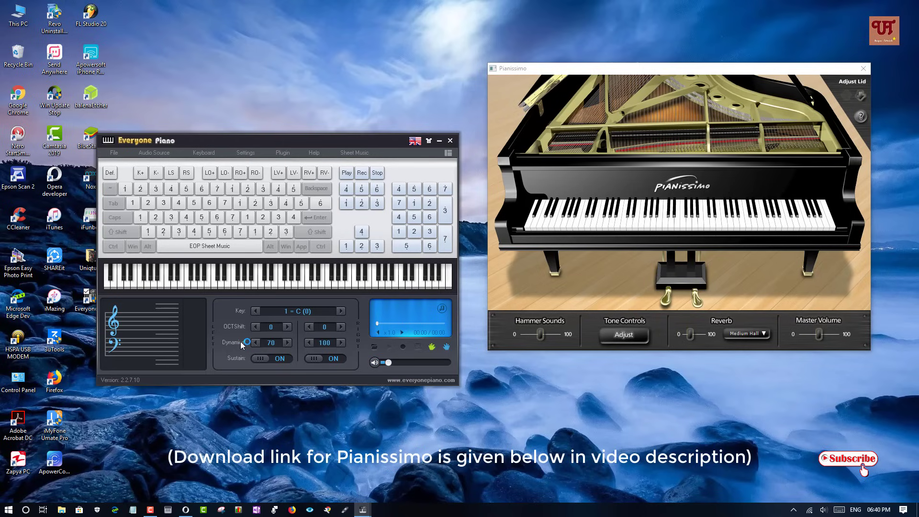
{"action": "key", "text": "u"}
{"action": "key", "text": "g"}
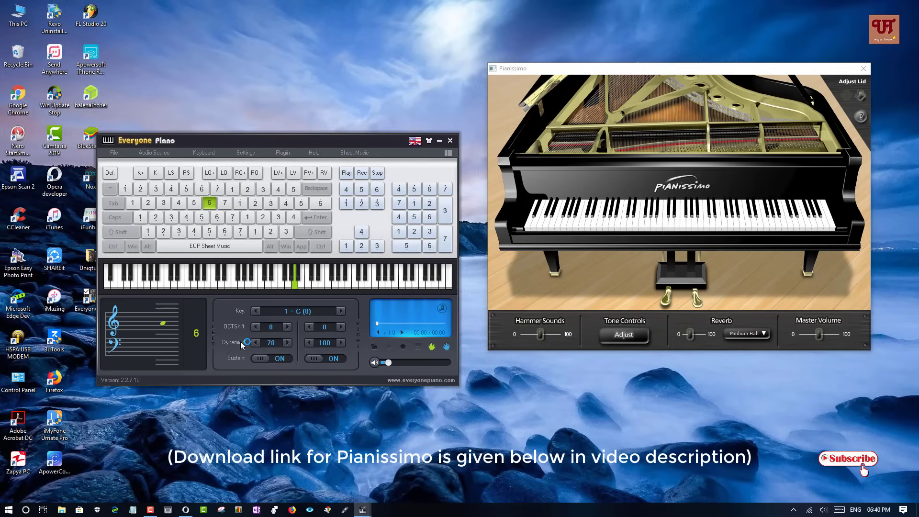
{"action": "key", "text": "f"}
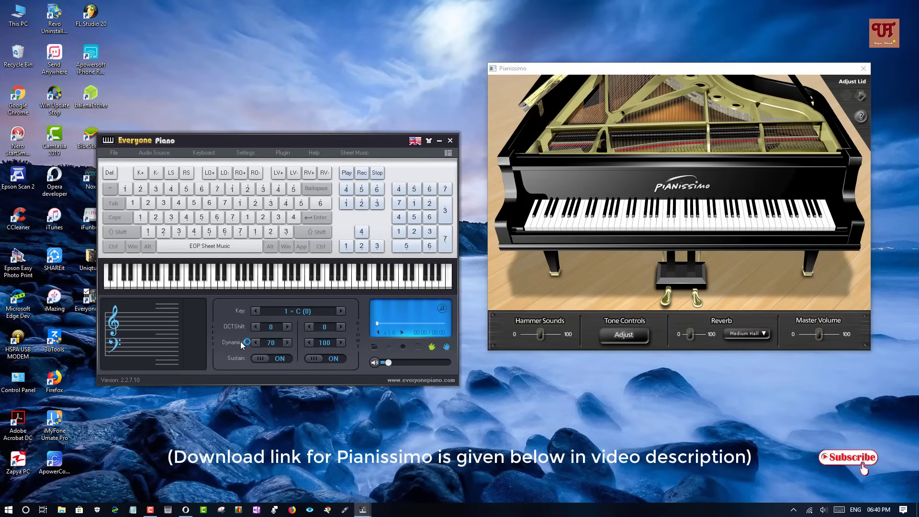
{"action": "key", "text": "KP_1"}
{"action": "key", "text": "KP_5"}
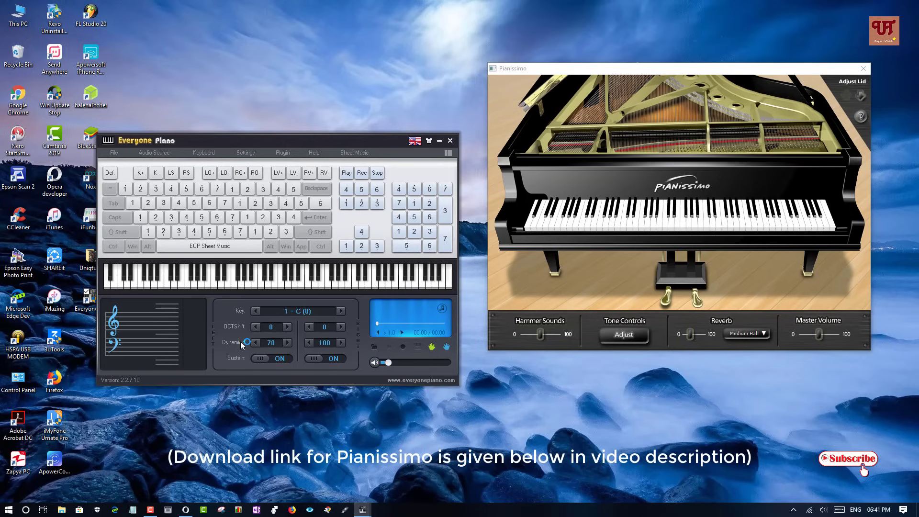
- Play a numpad chord followed by the next melody phrase on the keypad
{"action": "key", "text": "KP_1"}
{"action": "key", "text": "KP_5"}
{"action": "key", "text": "KP_8"}
{"action": "key", "text": "KP_4"}
{"action": "key", "text": "KP_6"}
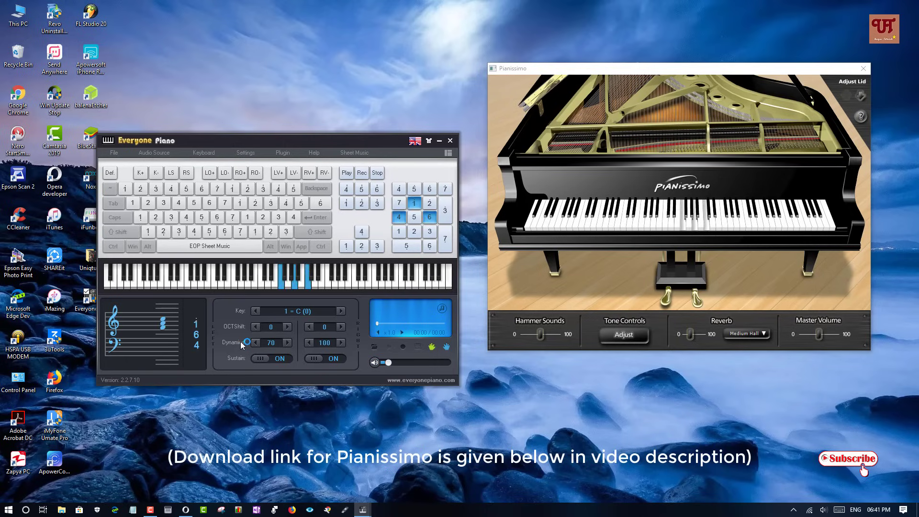
{"action": "key", "text": "KP_Add"}
{"action": "key", "text": "KP_Divide"}
{"action": "key", "text": "KP_Add"}
{"action": "key", "text": "KP_9"}
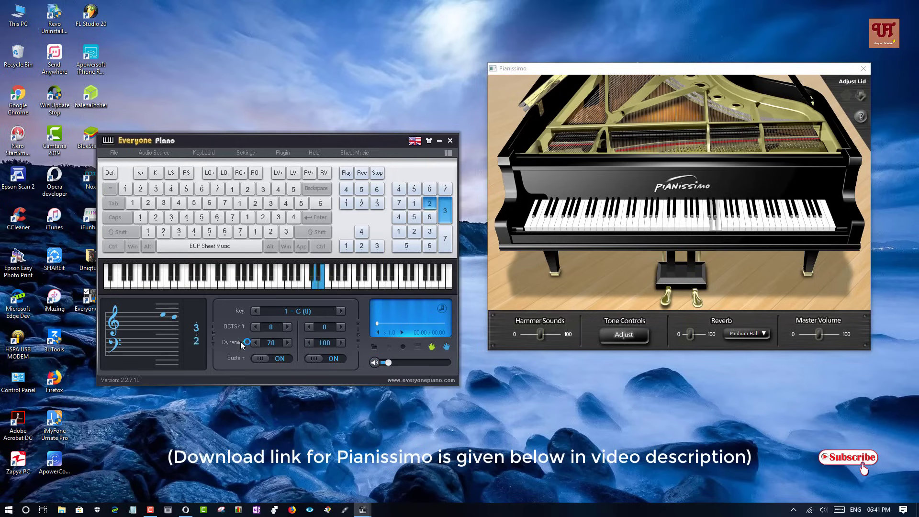
{"action": "key", "text": "KP_8"}
{"action": "key", "text": "KP_Add"}
{"action": "key", "text": "KP_8"}
{"action": "key", "text": "KP_6"}
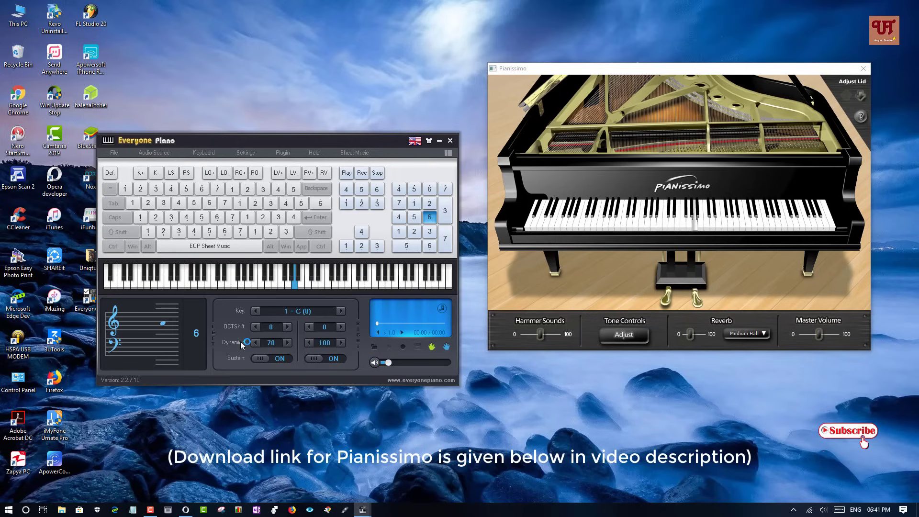
{"action": "key", "text": "KP_5"}
{"action": "key", "text": "KP_Add"}
{"action": "key", "text": "KP_8"}
{"action": "key", "text": "KP_Add"}
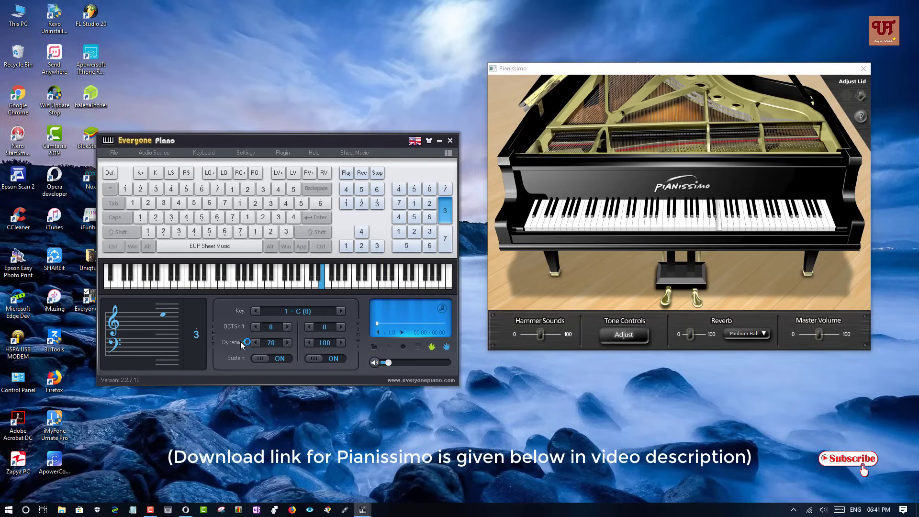
{"action": "key", "text": "KP_Add"}
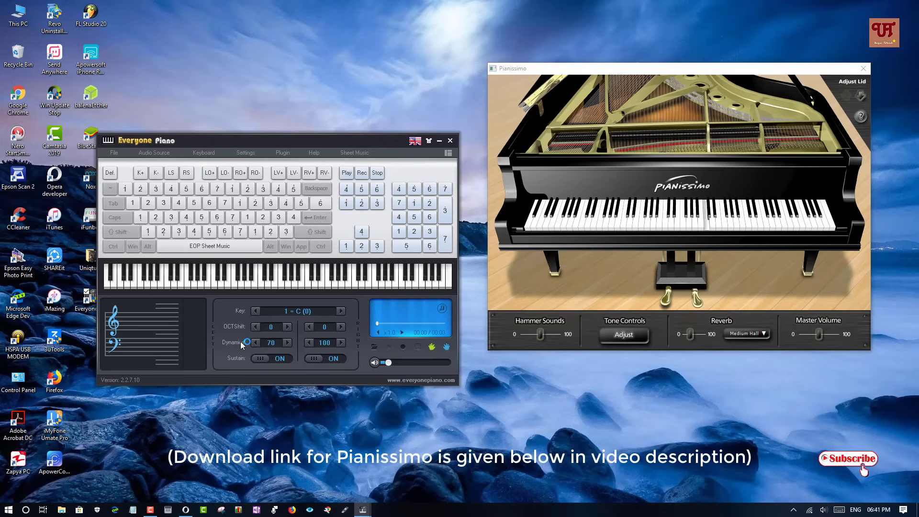
- Play a run of melody notes with a lower h–g pair, finishing on two notes
{"action": "key", "text": "KP_Add"}
{"action": "key", "text": "KP_8"}
{"action": "key", "text": "KP_Add"}
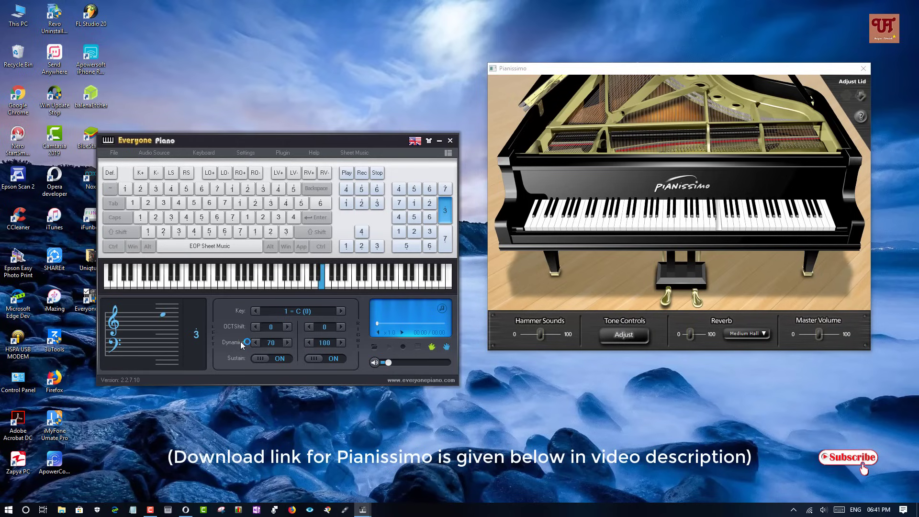
{"action": "key", "text": "KP_9"}
{"action": "key", "text": "KP_5"}
{"action": "key", "text": "KP_Add"}
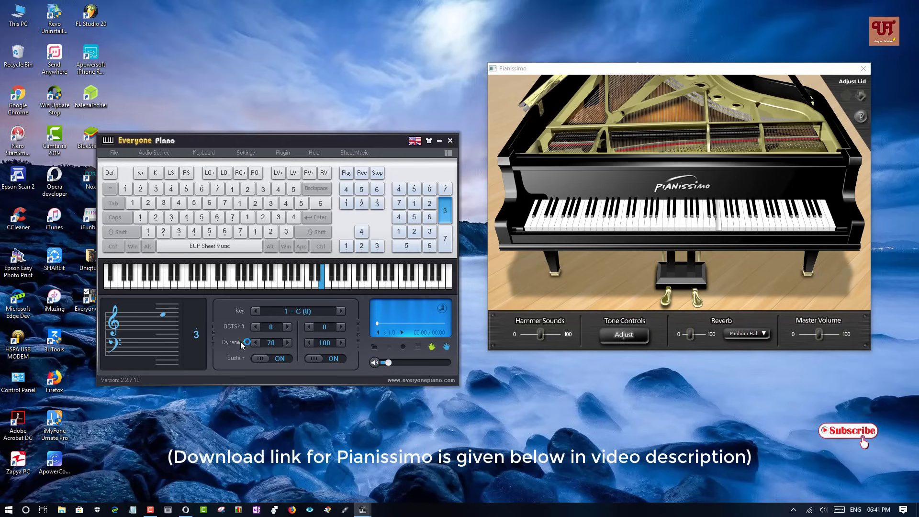
{"action": "key", "text": "KP_8"}
{"action": "key", "text": "KP_Add"}
{"action": "key", "text": "KP_9"}
{"action": "key", "text": "KP_8"}
{"action": "key", "text": "KP_6"}
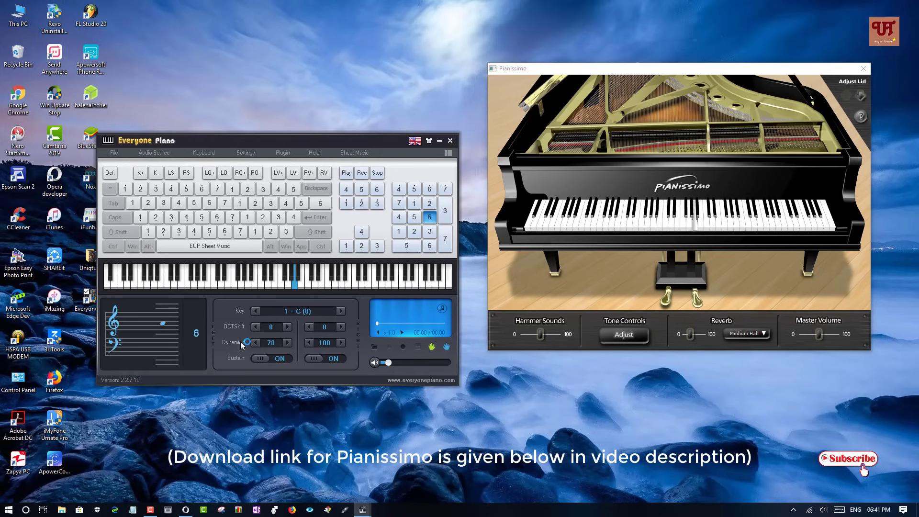
{"action": "key", "text": "h"}
{"action": "key", "text": "g"}
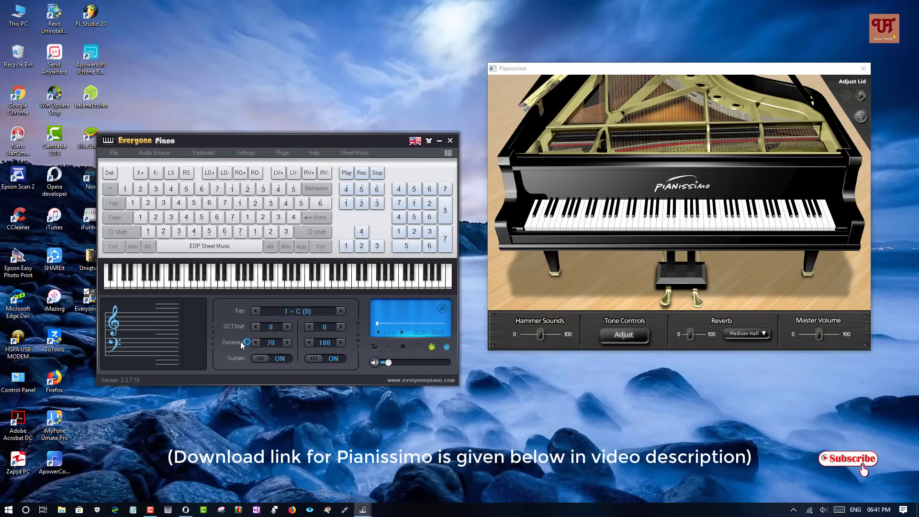
{"action": "key", "text": "KP_Add"}
{"action": "key", "text": "KP_Divide"}
{"action": "key", "text": "KP_Add"}
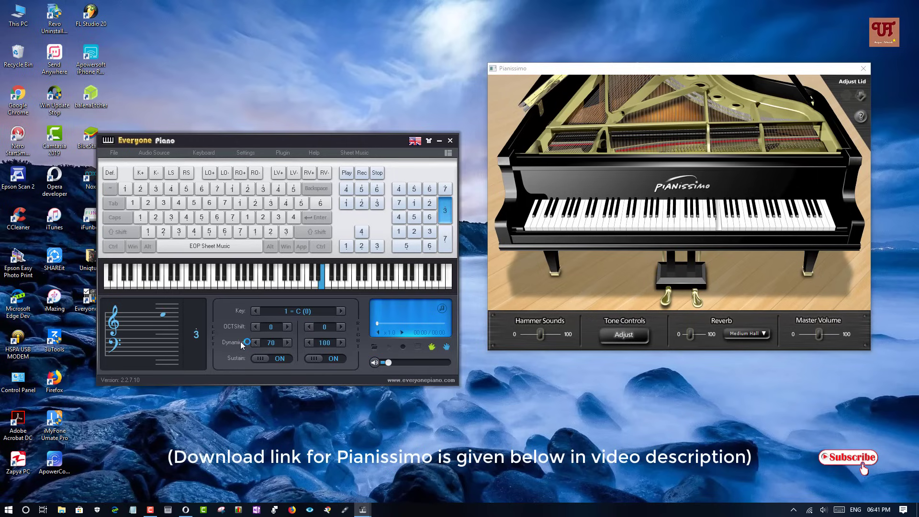
{"action": "key", "text": "KP_7"}
{"action": "key", "text": "KP_9"}
{"action": "key", "text": "KP_8"}
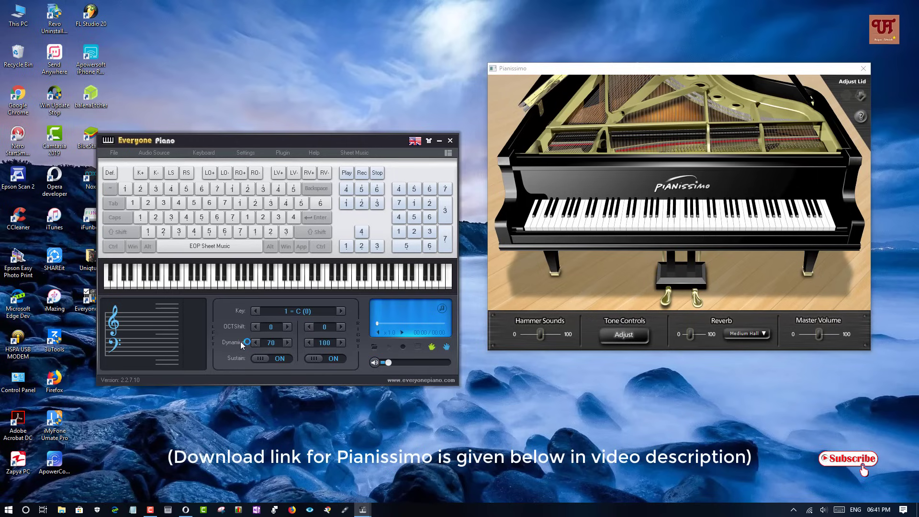
- Transpose the key up two semitones to 1 = D (+2) and test a couple of notes
{"action": "key", "text": "F1"}
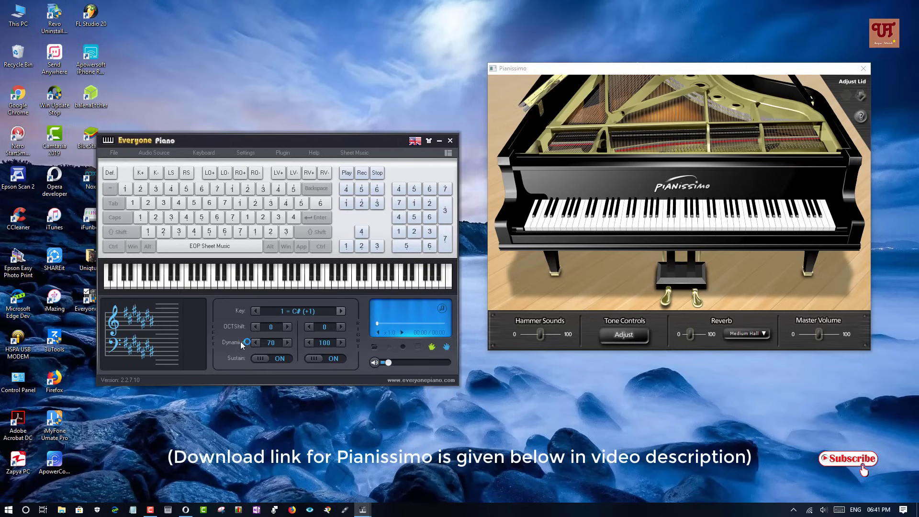
{"action": "key", "text": "F1"}
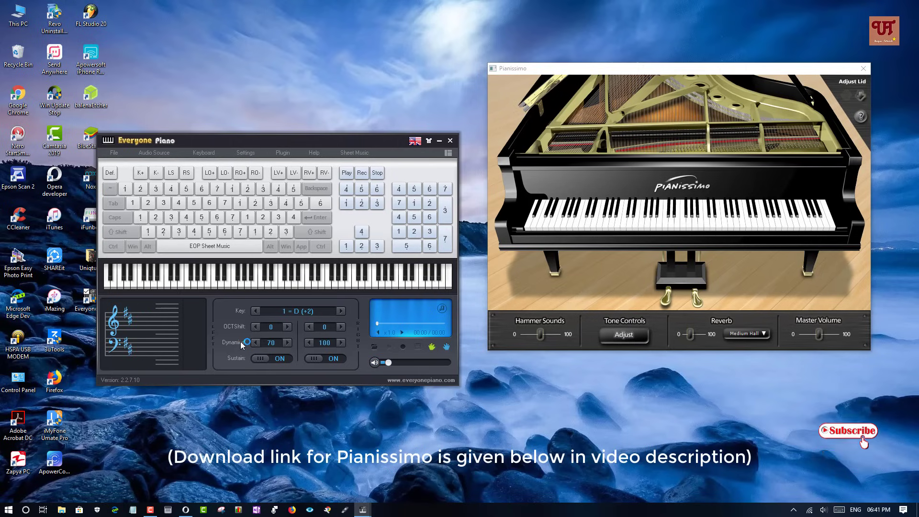
{"action": "key", "text": "KP_Add"}
{"action": "key", "text": "KP_9"}
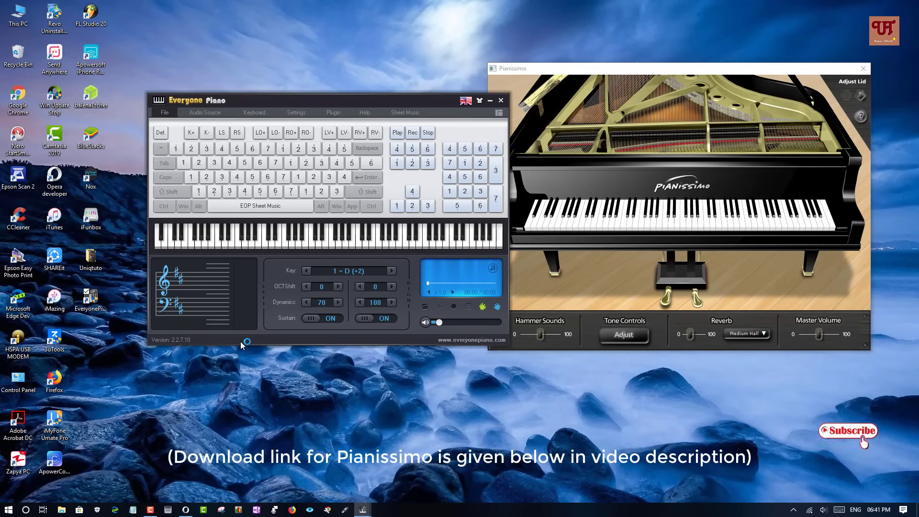
{"action": "key", "text": "alt+f"}
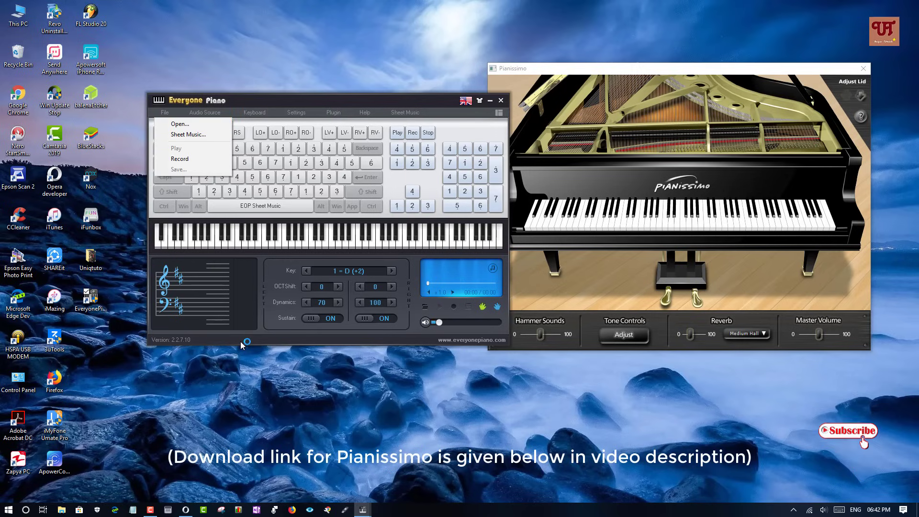
{"action": "key", "text": "Right"}
{"action": "key", "text": "Right"}
{"action": "key", "text": "Right"}
{"action": "key", "text": "Right"}
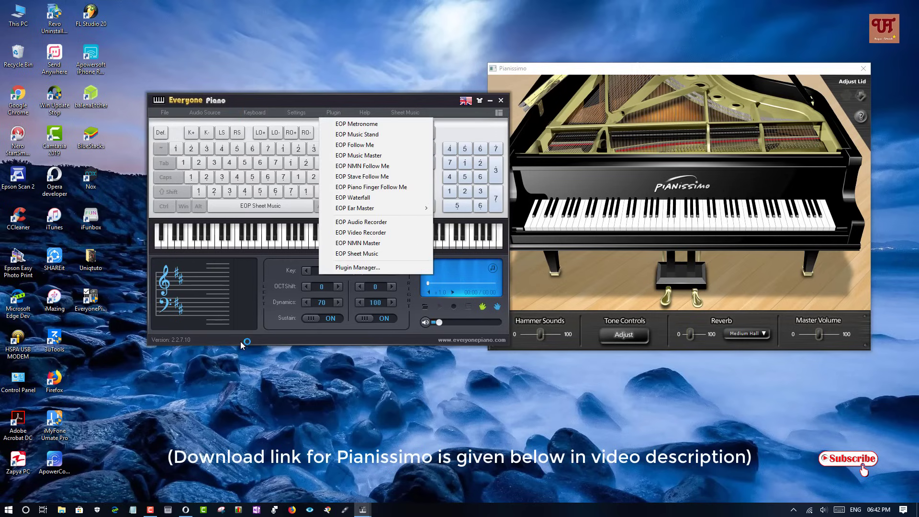
{"action": "key", "text": "Down"}
{"action": "key", "text": "Down"}
{"action": "key", "text": "Down"}
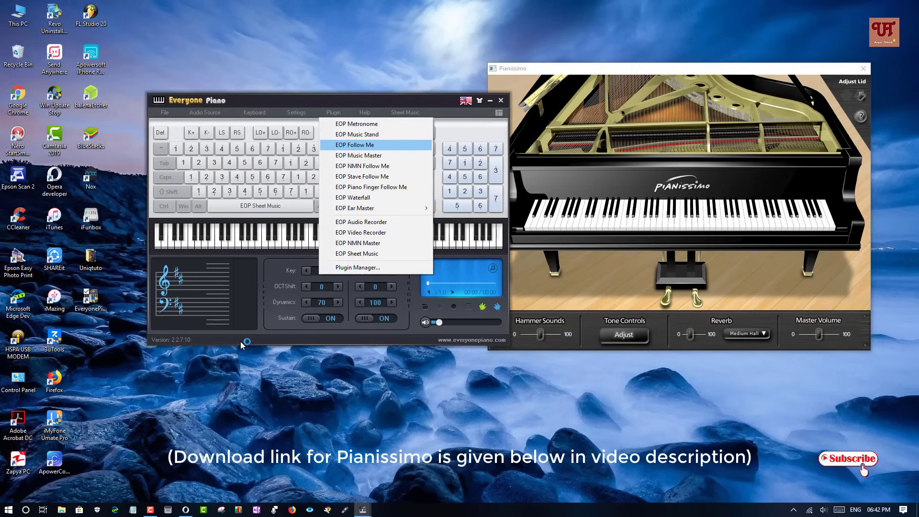
{"action": "key", "text": "Up"}
{"action": "key", "text": "Up"}
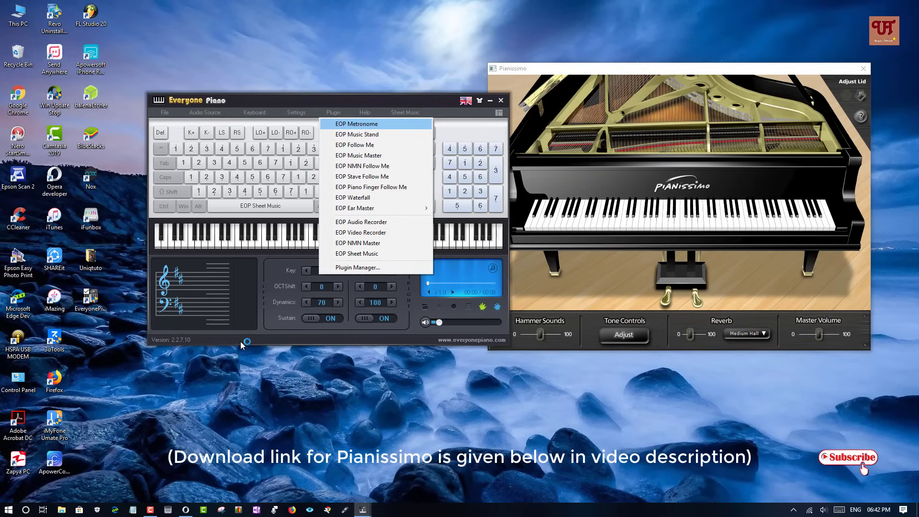
{"action": "key", "text": "Down"}
{"action": "key", "text": "Down"}
{"action": "key", "text": "Down"}
{"action": "key", "text": "Up"}
{"action": "key", "text": "Down"}
{"action": "key", "text": "Down"}
{"action": "key", "text": "Down"}
{"action": "key", "text": "Down"}
{"action": "key", "text": "Down"}
{"action": "key", "text": "Down"}
{"action": "key", "text": "Down"}
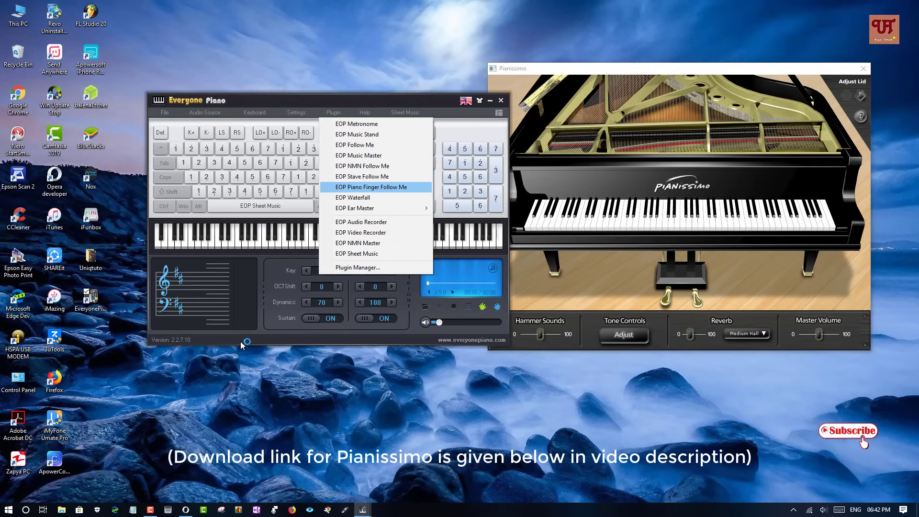
{"action": "key", "text": "Down"}
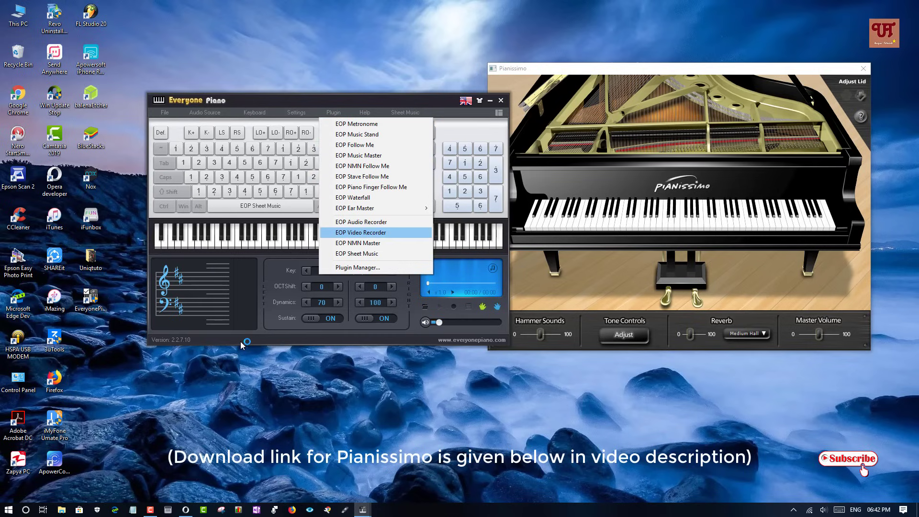
{"action": "key", "text": "Down"}
{"action": "key", "text": "Down"}
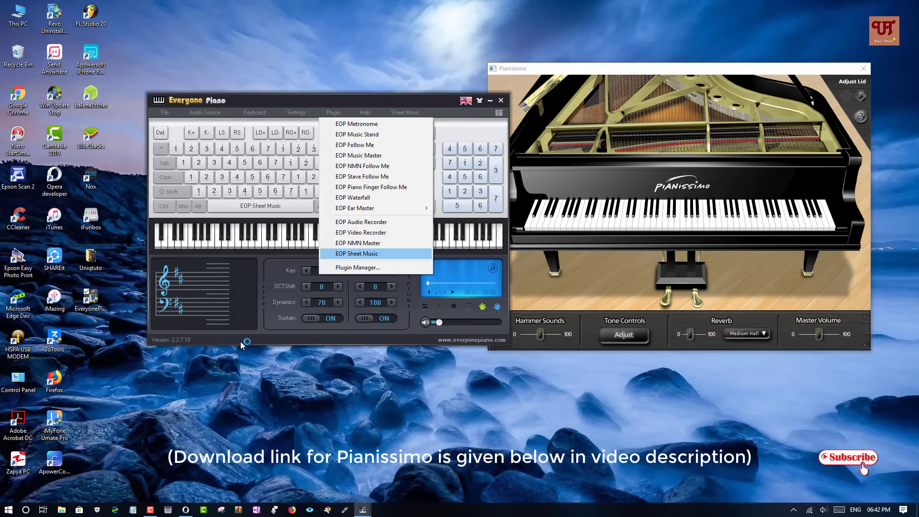
{"action": "key", "text": "Return"}
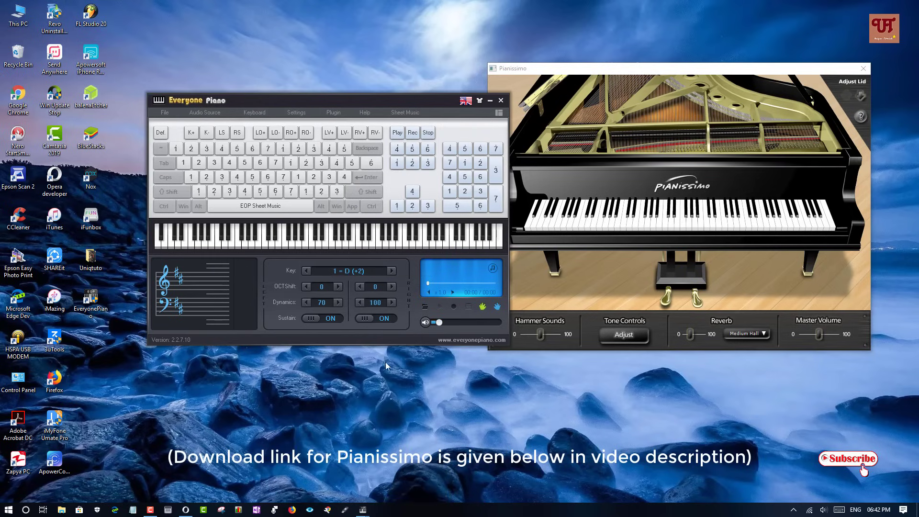
- Close Everyone Piano, launch Wispow Freepiano 2 from the taskbar, and move its window higher
{"action": "left_click", "coordinate": [501, 100]}
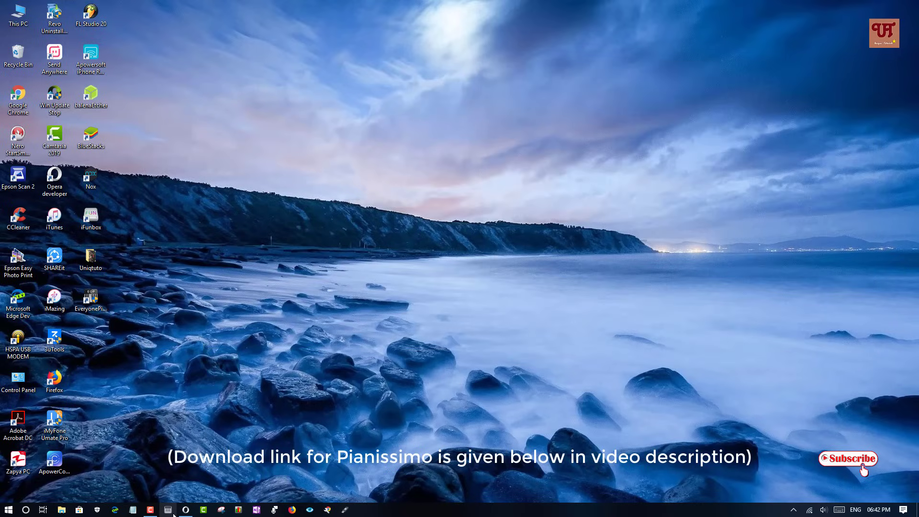
{"action": "left_click", "coordinate": [169, 510]}
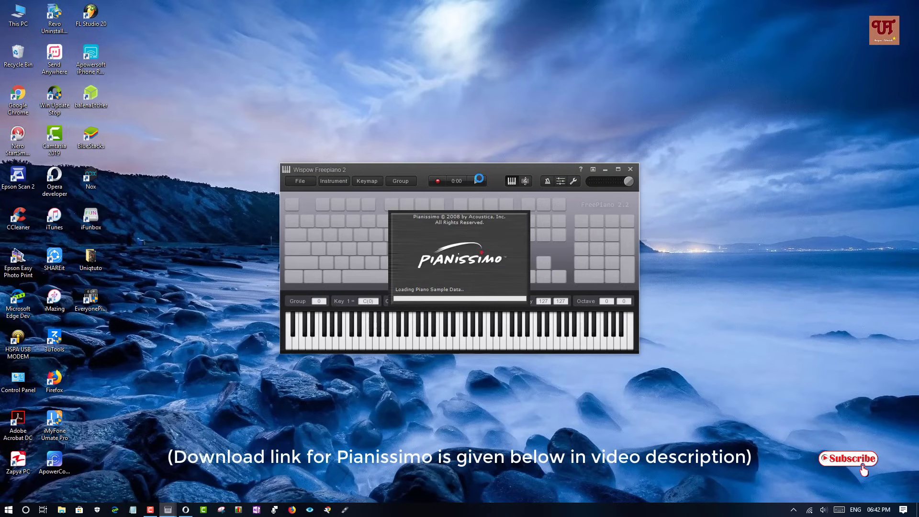
{"action": "left_click_drag", "start_coordinate": [476, 168], "coordinate": [483, 110]}
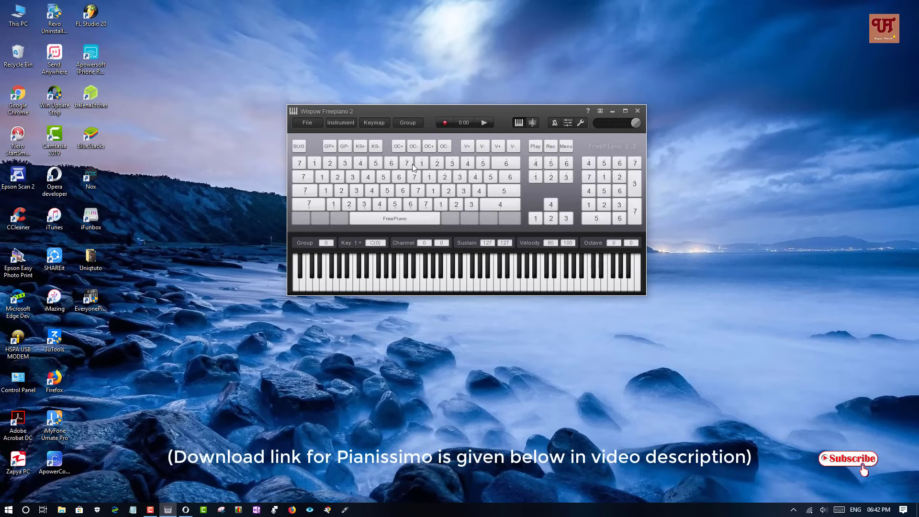
- Switch to the staff view and play a treble melody on the number and top-row keys
{"action": "left_click", "coordinate": [536, 123]}
{"action": "key", "text": "8"}
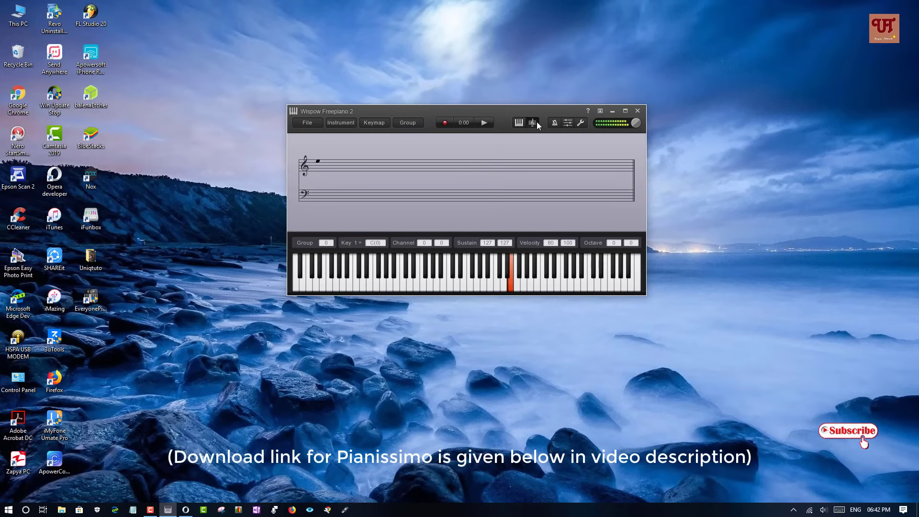
{"action": "key", "text": "7"}
{"action": "key", "text": "8"}
{"action": "key", "text": "7"}
{"action": "key", "text": "6"}
{"action": "key", "text": "5"}
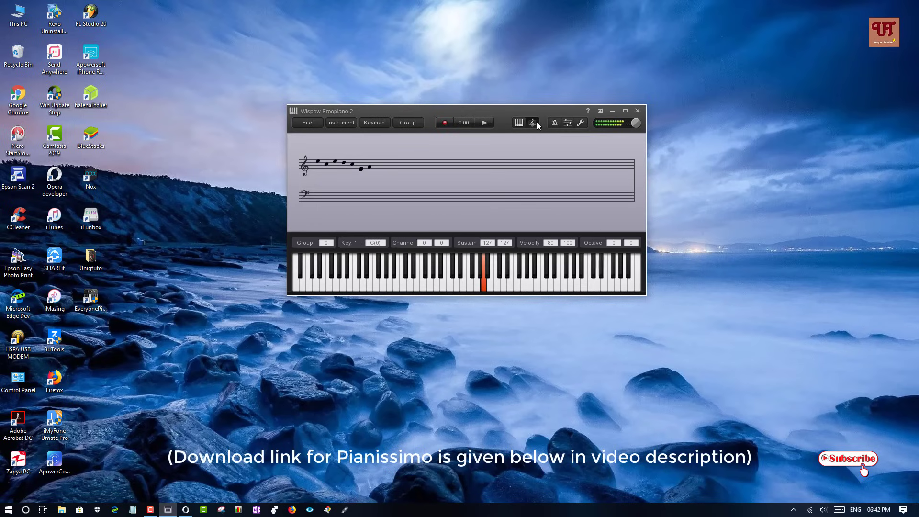
{"action": "key", "text": "e"}
{"action": "key", "text": "i"}
{"action": "key", "text": "p"}
{"action": "key", "text": "i"}
{"action": "key", "text": "y"}
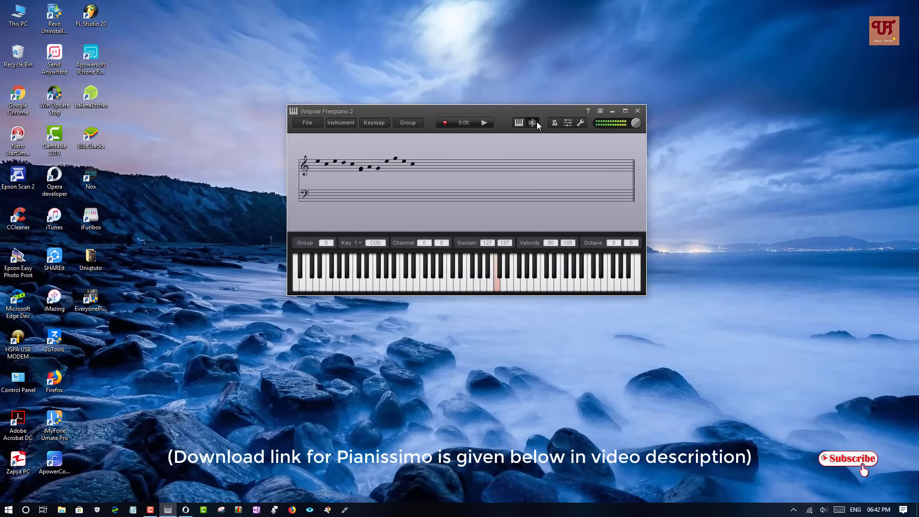
{"action": "key", "text": "p"}
{"action": "key", "text": "o"}
{"action": "key", "text": "p"}
{"action": "key", "text": "i"}
{"action": "key", "text": "y"}
{"action": "key", "text": "u"}
{"action": "key", "text": "y"}
{"action": "key", "text": "u"}
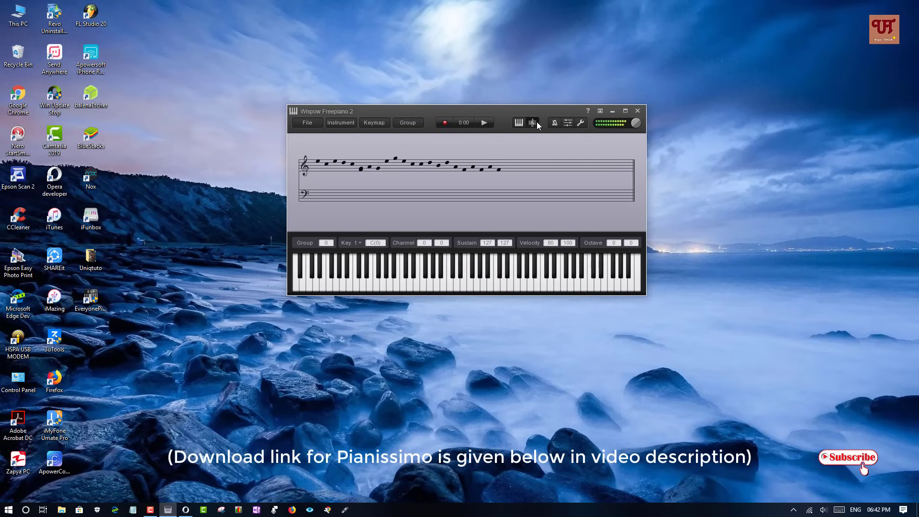
- Play low bass notes and chords on the home-row keys, then single notes e and t
{"action": "key", "text": "a"}
{"action": "key", "text": "d"}
{"action": "key", "text": "g"}
{"action": "key", "text": "h"}
{"action": "key", "text": "g"}
{"action": "key", "text": "j"}
{"action": "key", "text": "h"}
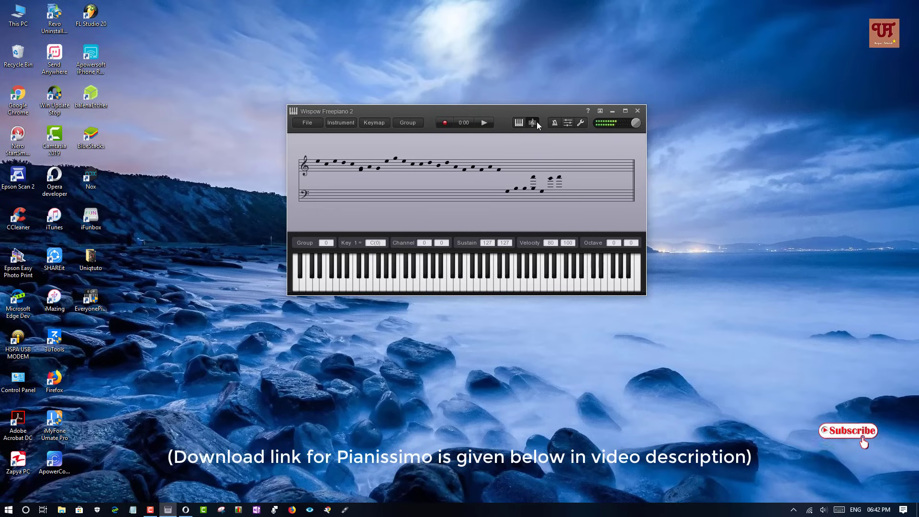
{"action": "key", "text": "e"}
{"action": "key", "text": "e"}
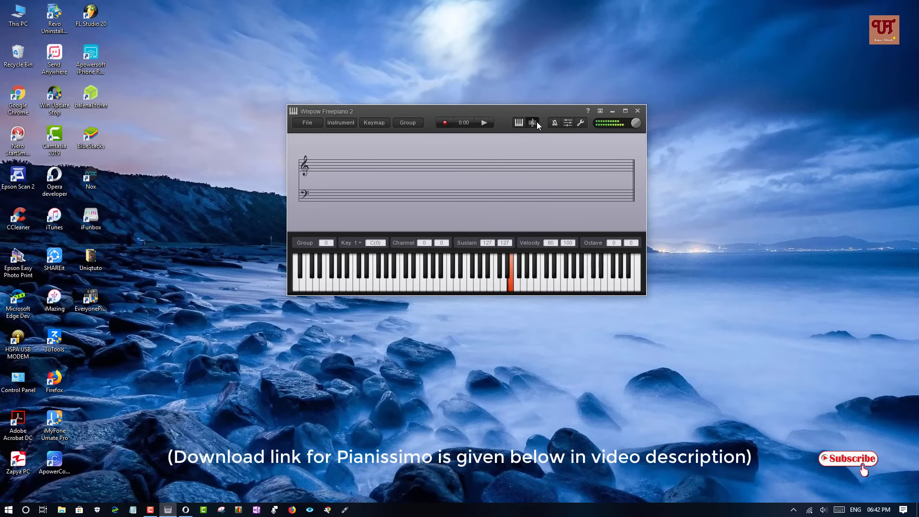
{"action": "key", "text": "t"}
- Return to the computer-key layout view and play notes from the numeric keypad
{"action": "left_click", "coordinate": [520, 123]}
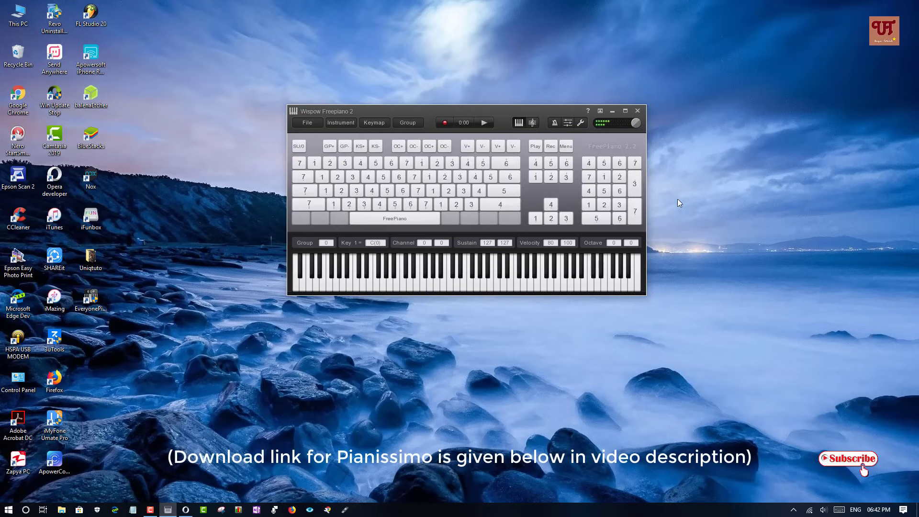
{"action": "key", "text": "KP_Add"}
{"action": "key", "text": "KP_Add"}
{"action": "key", "text": "KP_Add"}
{"action": "key", "text": "KP_Add"}
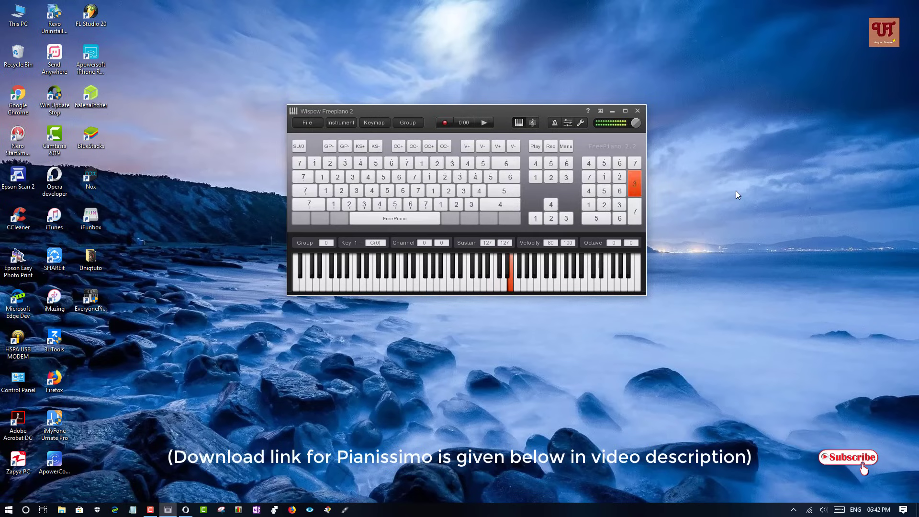
{"action": "key", "text": "KP_7"}
{"action": "key", "text": "KP_9"}
{"action": "key", "text": "KP_7"}
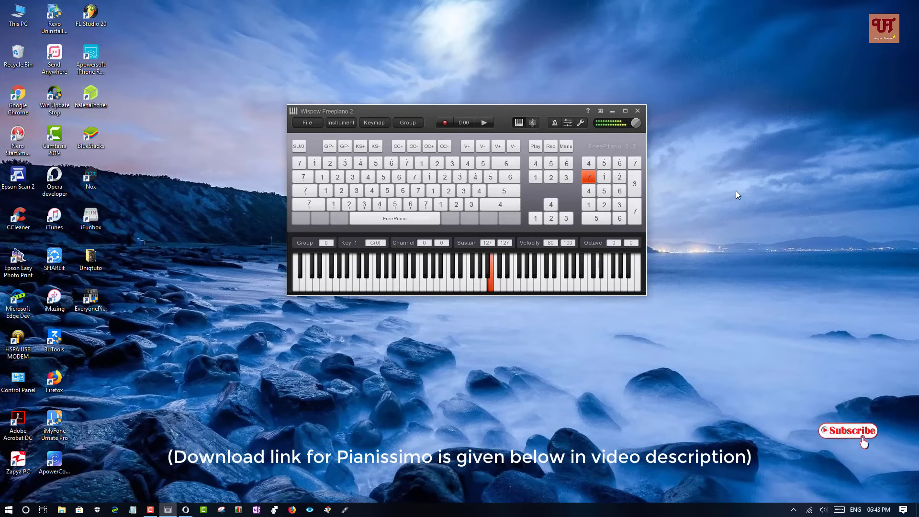
{"action": "key", "text": "KP_8"}
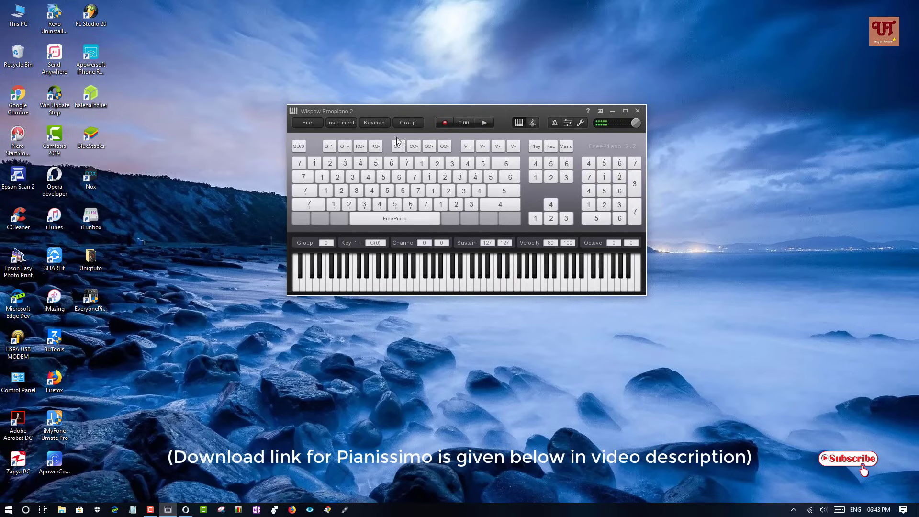
- Confirm Pianissimo is the checked instrument, and nudge the Freepiano window right and lower
{"action": "left_click", "coordinate": [341, 123]}
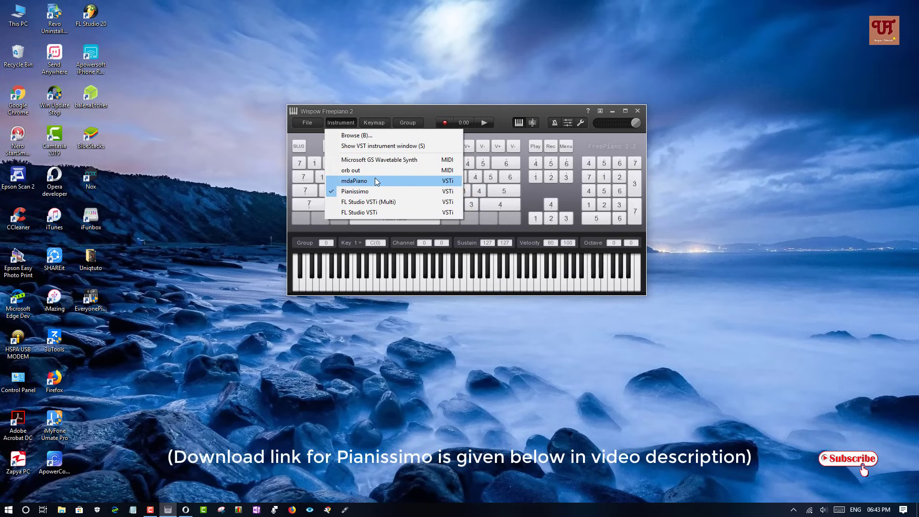
{"action": "left_click", "coordinate": [465, 113]}
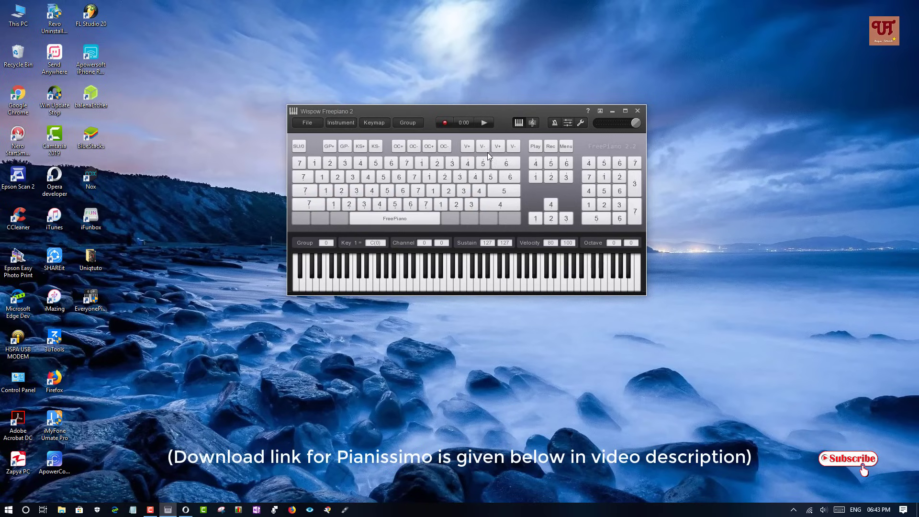
{"action": "left_click_drag", "start_coordinate": [499, 110], "coordinate": [530, 115]}
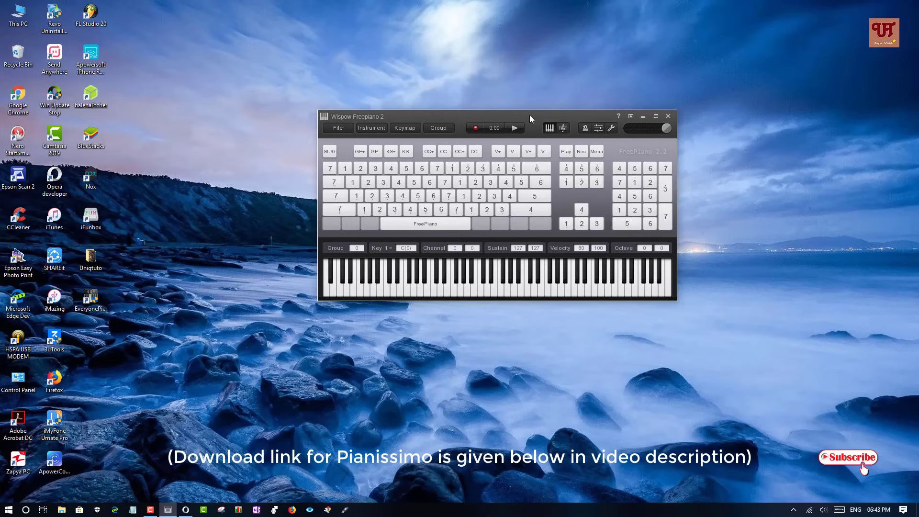
{"action": "left_click", "coordinate": [372, 129]}
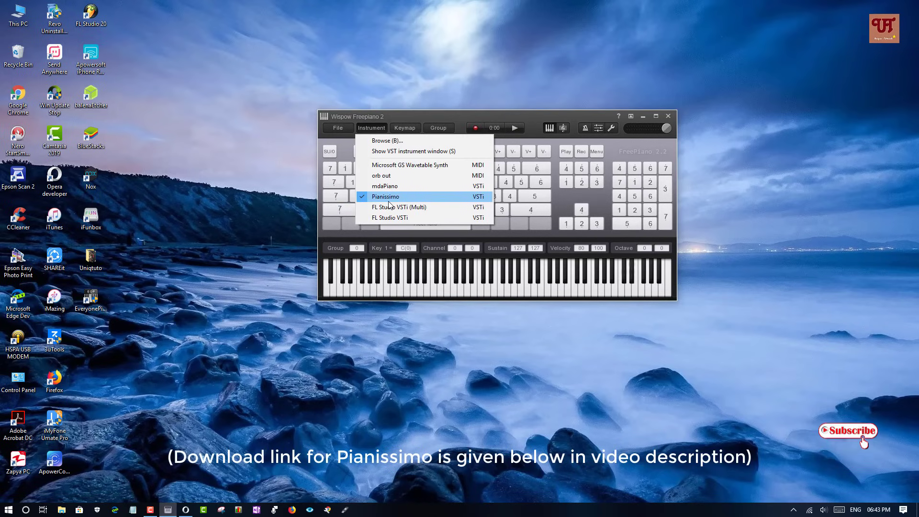
{"action": "left_click", "coordinate": [506, 115]}
{"action": "left_click_drag", "start_coordinate": [507, 116], "coordinate": [506, 134]}
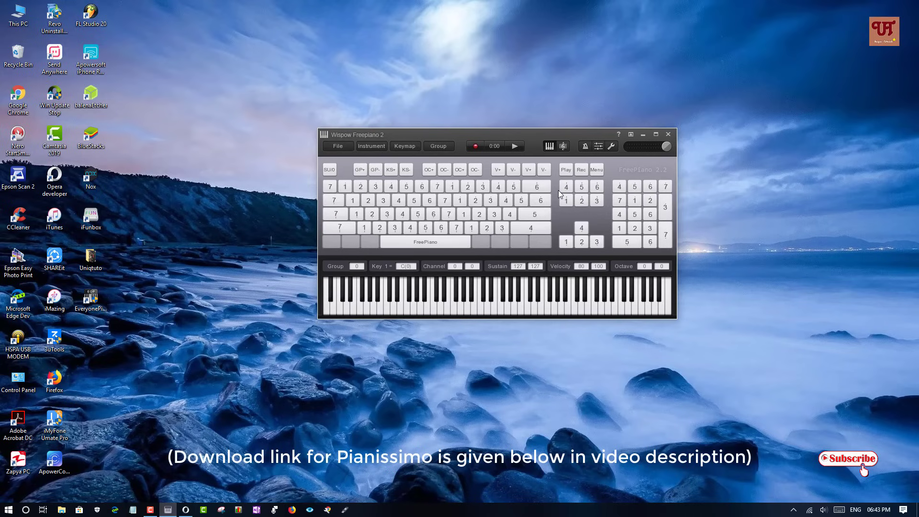